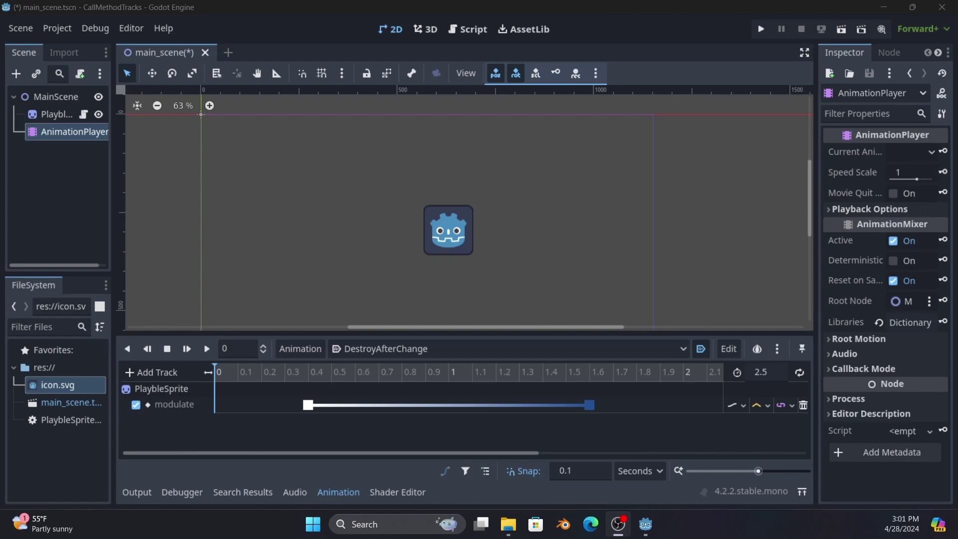
Play DestroyAfterChange from the start so the sprite ends dark blue at 2.5 s
{"action": "left_click", "coordinate": [185, 348]}
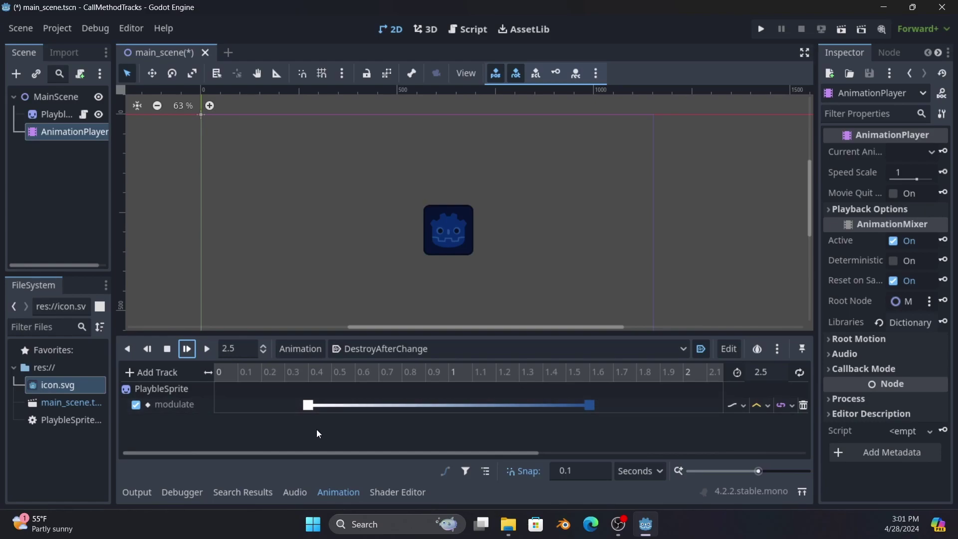
Add a Call Method track to DestroyAfterChange that targets the PlaybleSprite node
{"action": "left_click", "coordinate": [163, 373]}
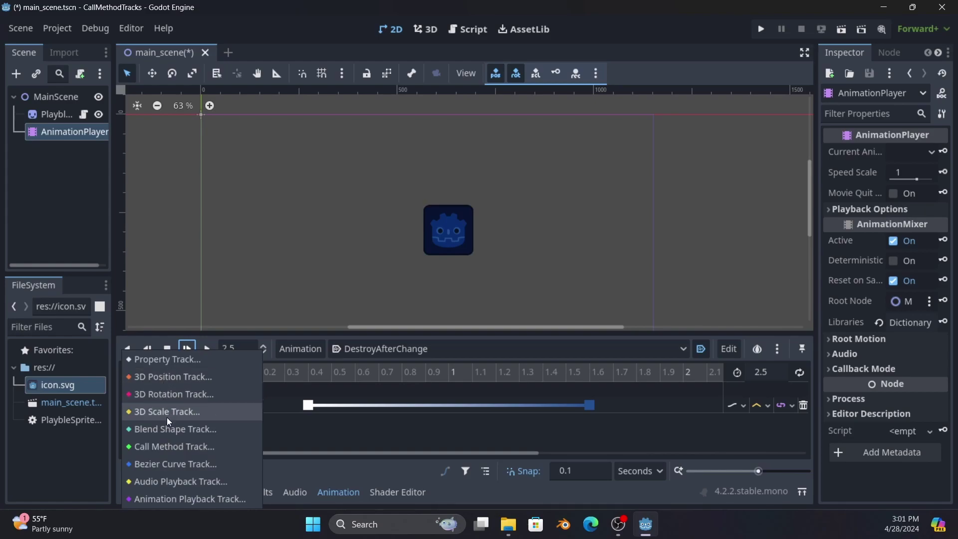
{"action": "left_click", "coordinate": [165, 448]}
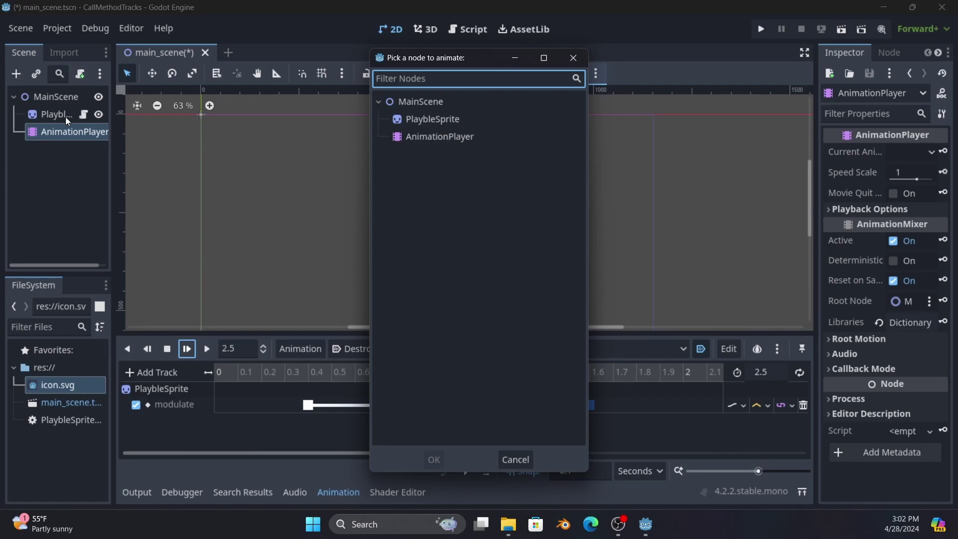
{"action": "double_click", "coordinate": [427, 121]}
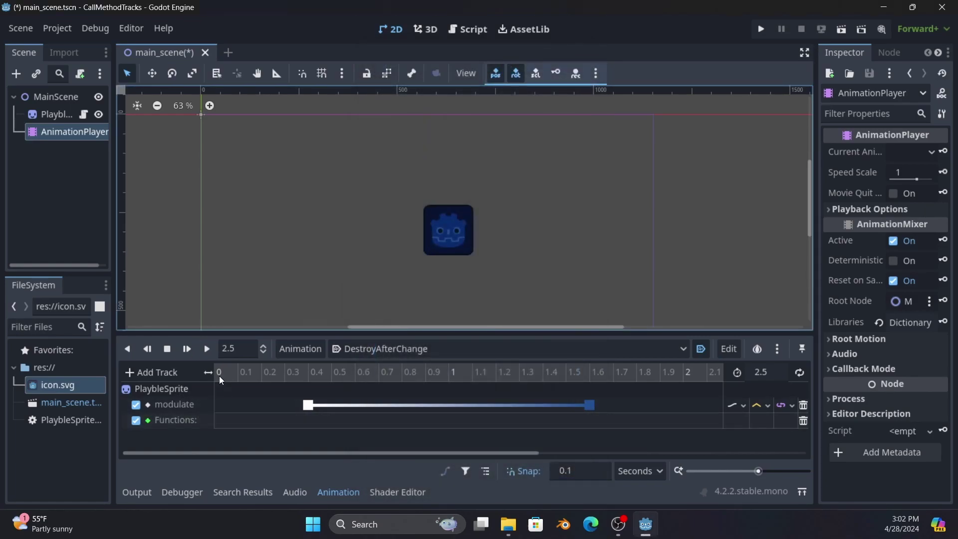
Insert a test_func_1 call key on the Functions track at 0.3 s
{"action": "left_click", "coordinate": [216, 372]}
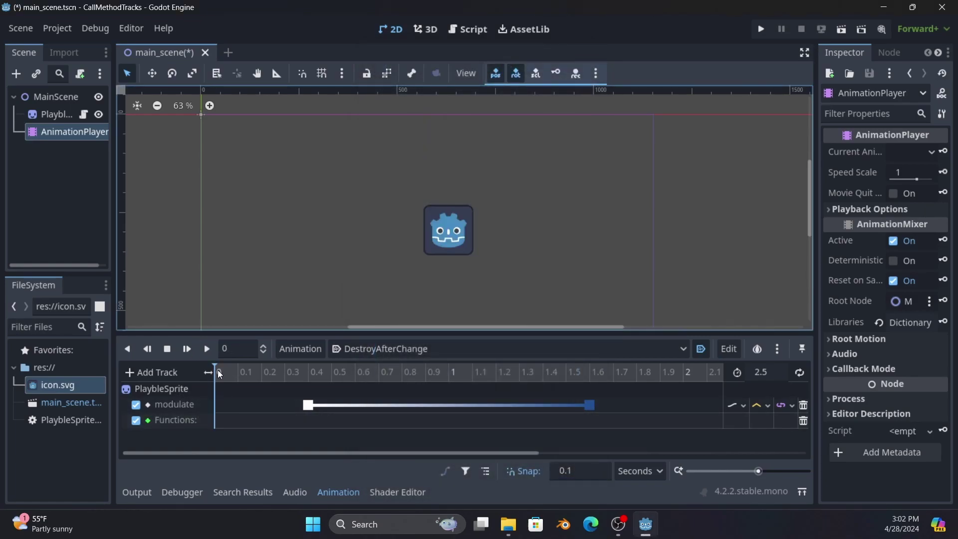
{"action": "left_click_drag", "start_coordinate": [256, 372], "coordinate": [288, 370]}
{"action": "right_click", "coordinate": [286, 422]}
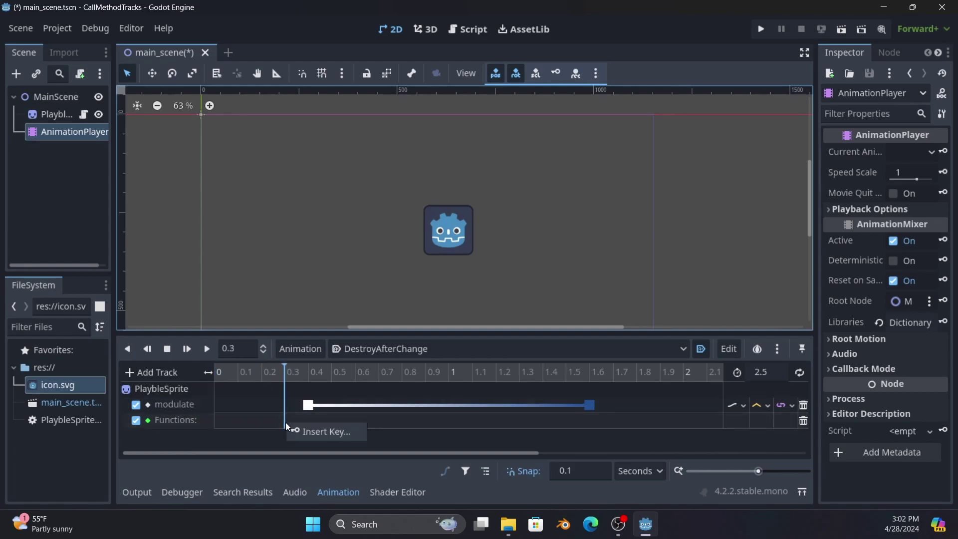
{"action": "left_click", "coordinate": [300, 428]}
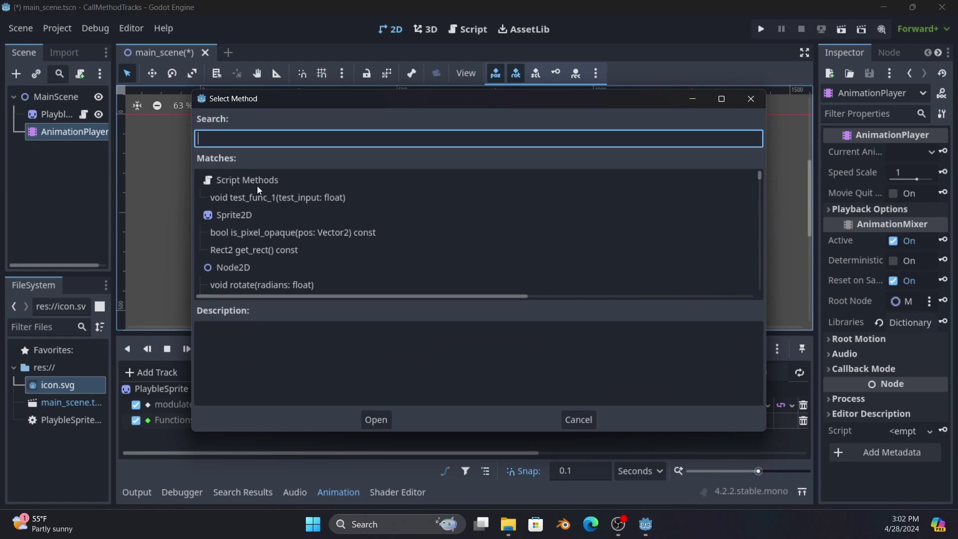
{"action": "double_click", "coordinate": [260, 197]}
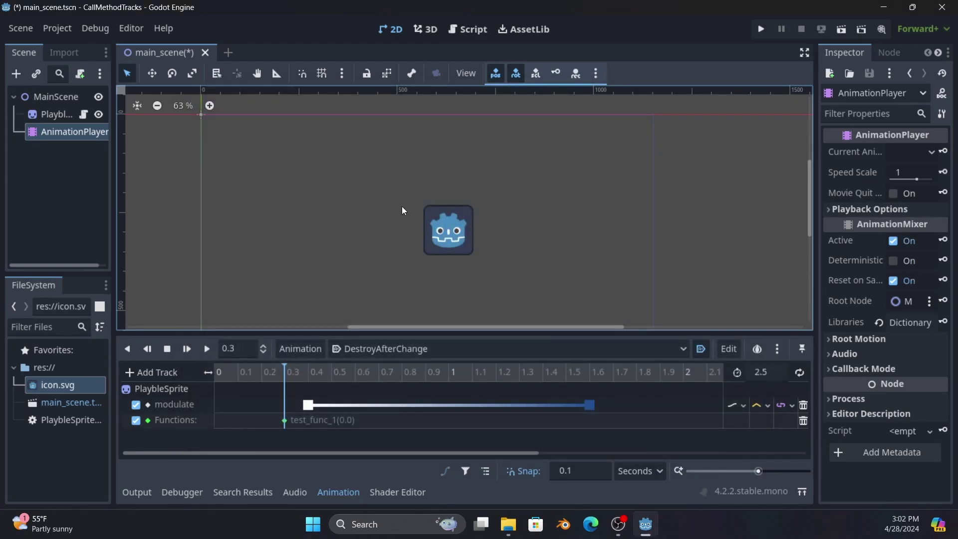
Set the test_func_1 key's argument 0 value to 100 in the Inspector
{"action": "left_click", "coordinate": [285, 419]}
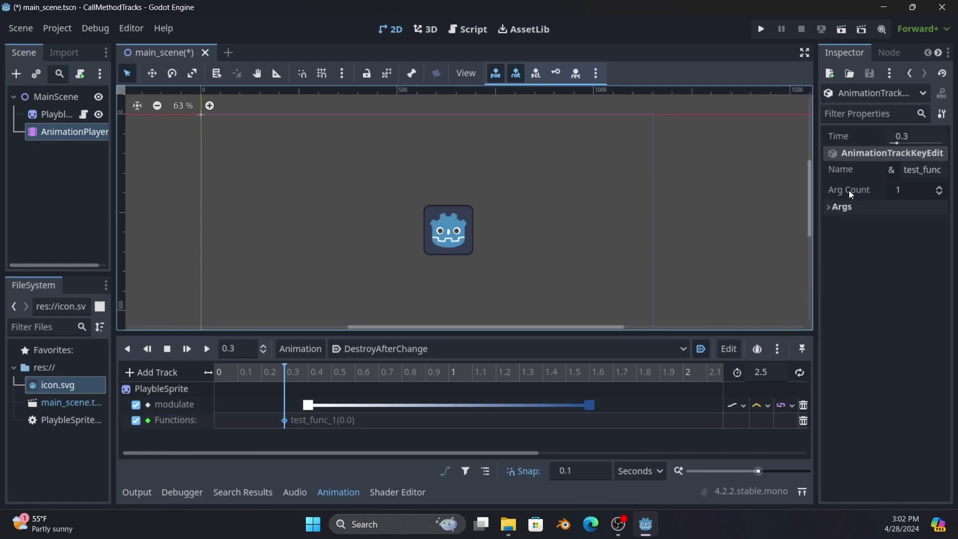
{"action": "left_click", "coordinate": [829, 207]}
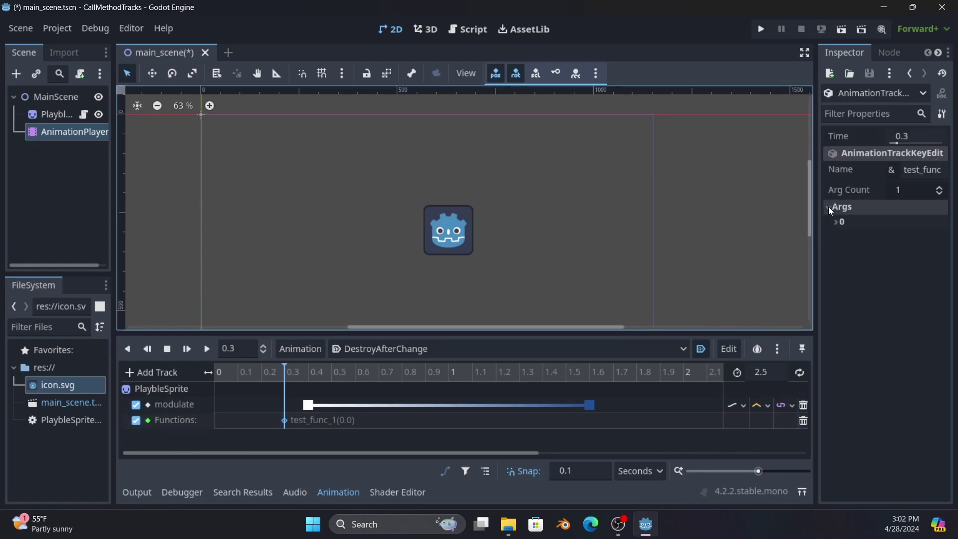
{"action": "left_click", "coordinate": [834, 221]}
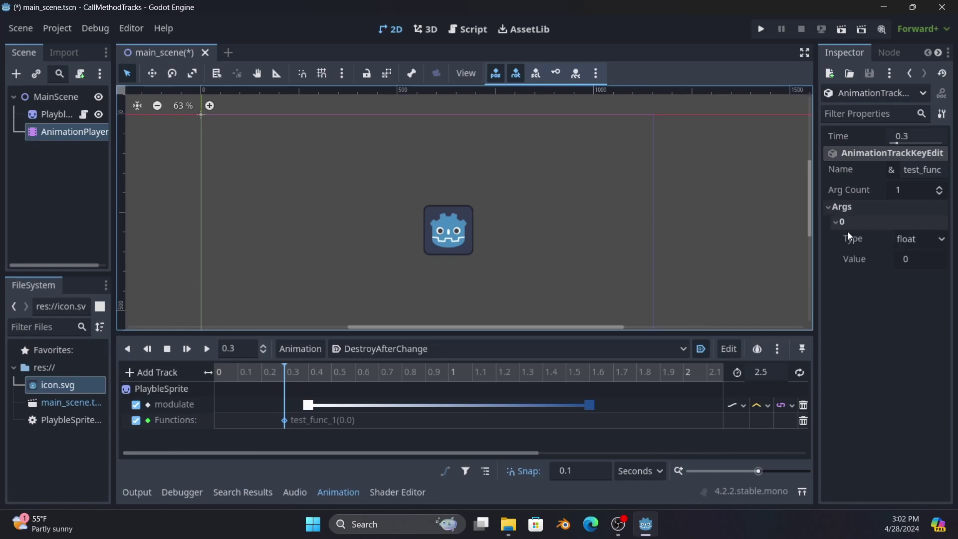
{"action": "left_click", "coordinate": [916, 255]}
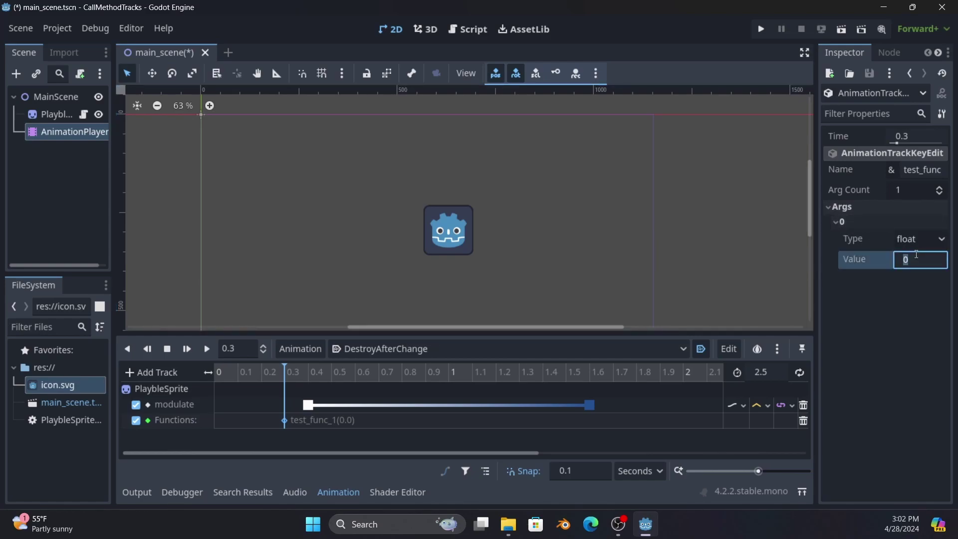
{"action": "type", "text": "100.0"}
{"action": "key", "text": "Return"}
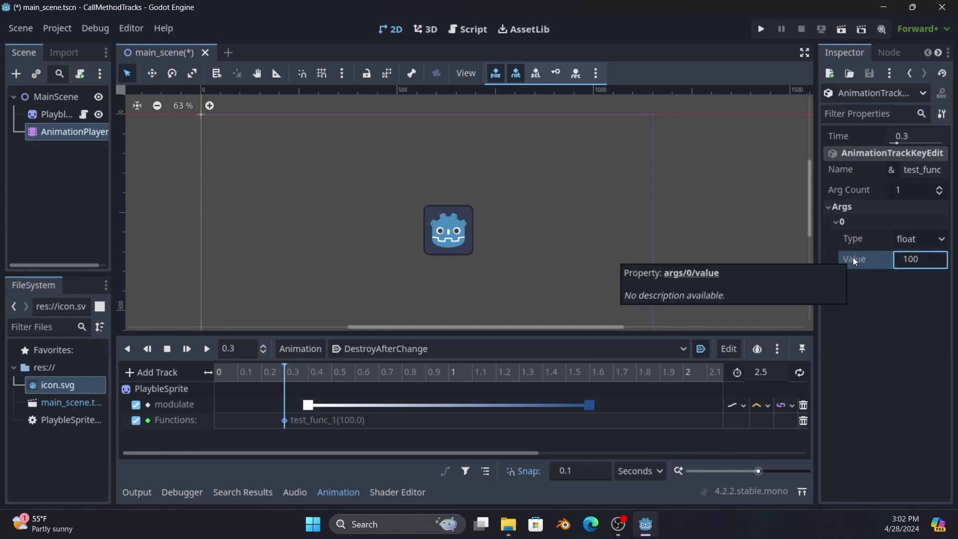
Preview DestroyAfterChange backwards and from the start, then run the project to test it
{"action": "left_click", "coordinate": [574, 238]}
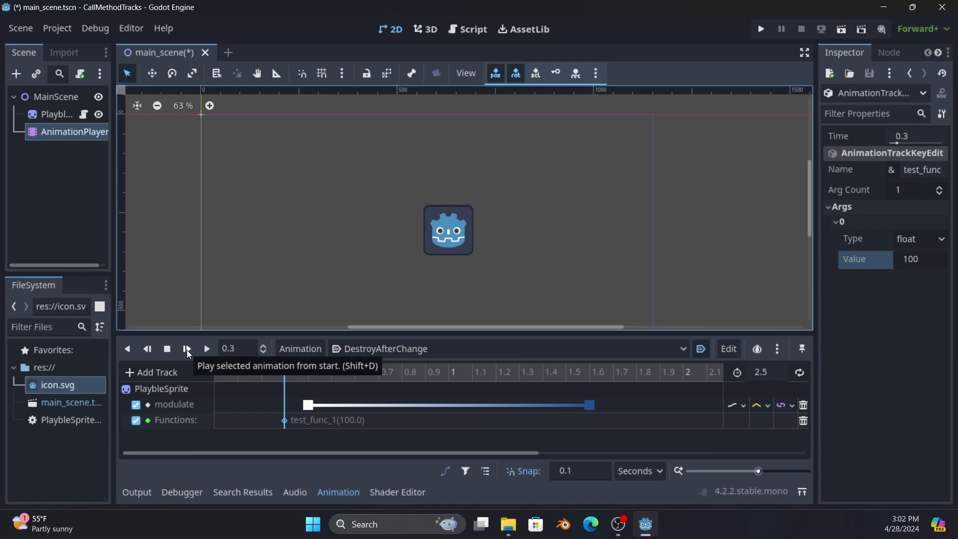
{"action": "left_click", "coordinate": [152, 352]}
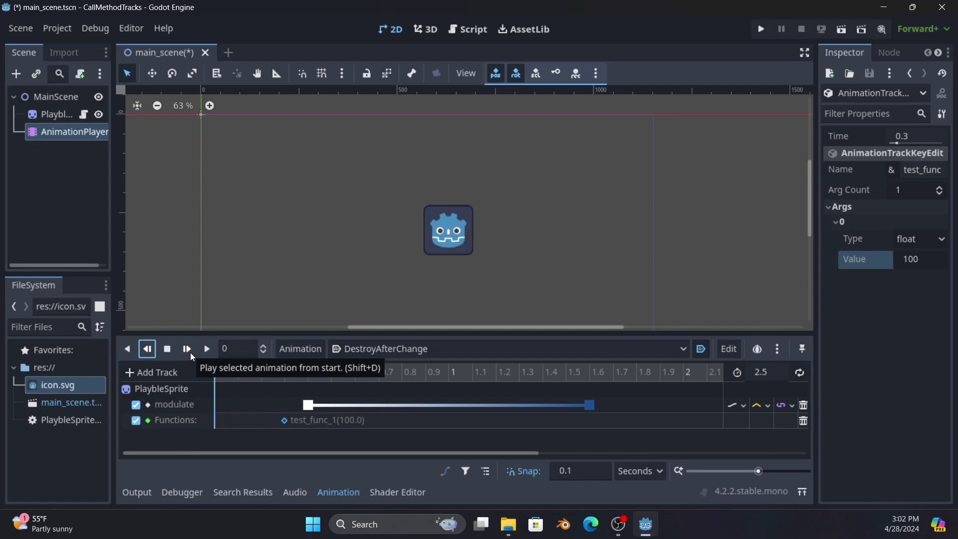
{"action": "left_click", "coordinate": [168, 349]}
{"action": "left_click", "coordinate": [189, 350]}
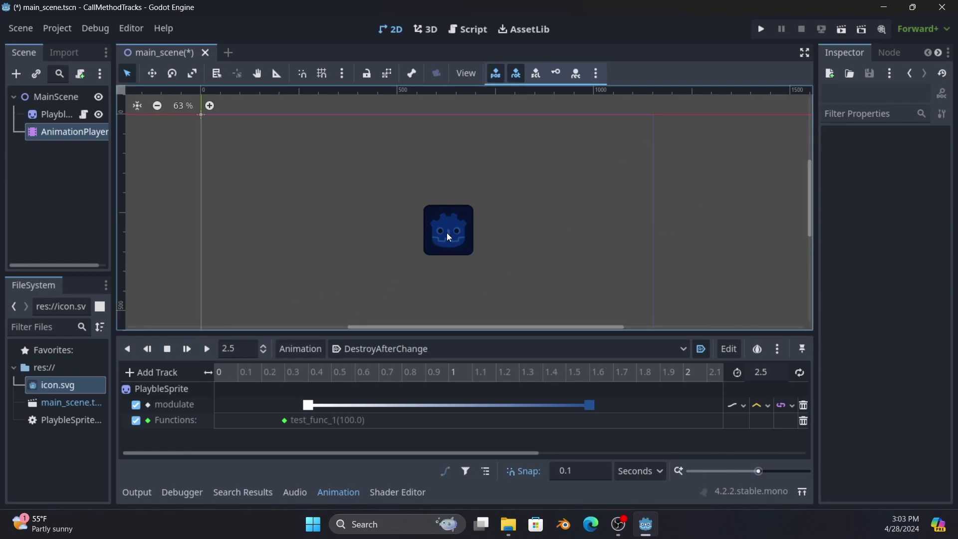
{"action": "left_click", "coordinate": [759, 30]}
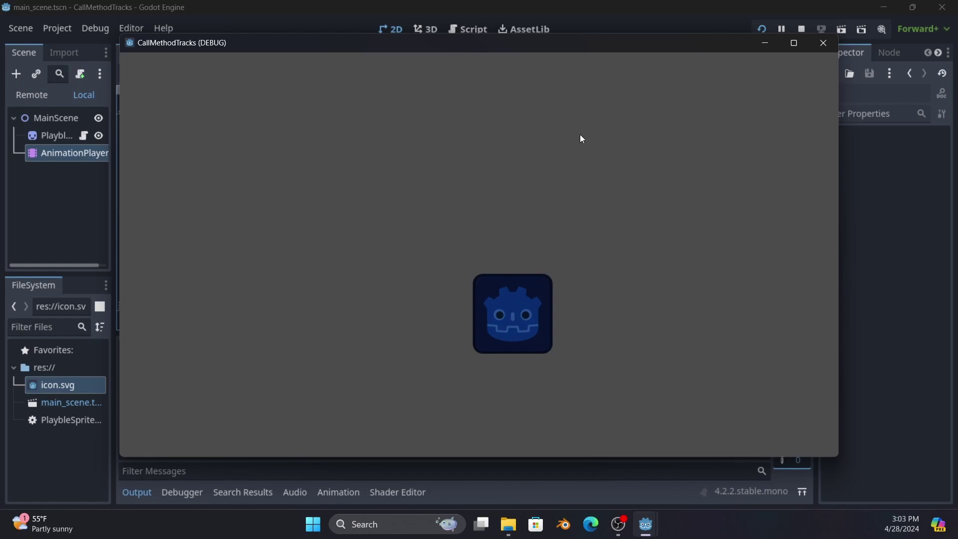
Close the game, inspect PlaybleSprite's Myvar and test_func_1 script lines, then select AnimationPlayer
{"action": "left_click", "coordinate": [824, 43]}
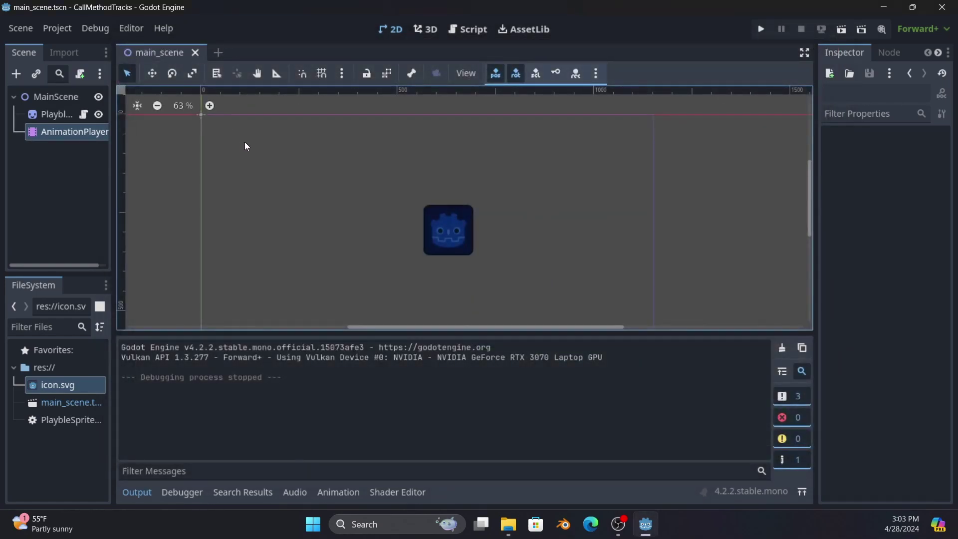
{"action": "left_click", "coordinate": [83, 114]}
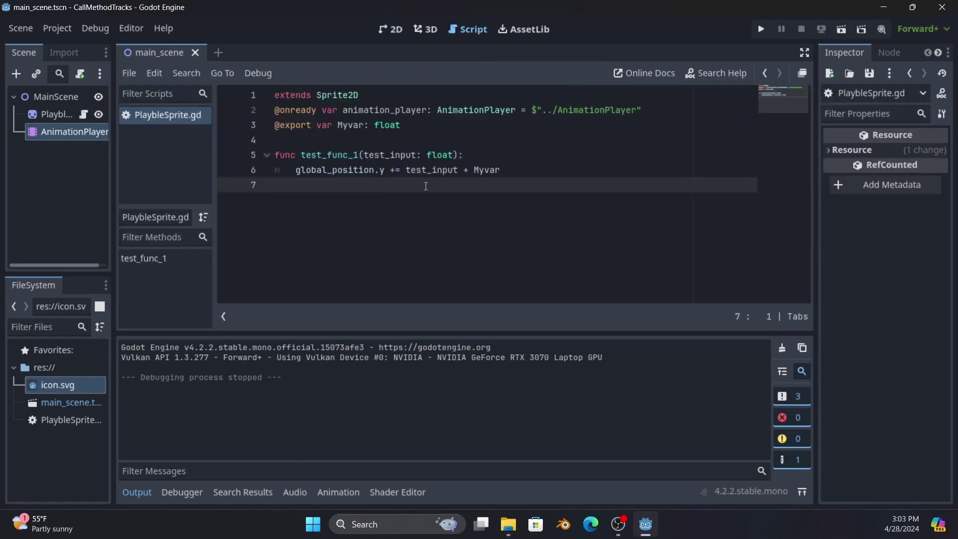
{"action": "left_click_drag", "start_coordinate": [297, 168], "coordinate": [524, 167]}
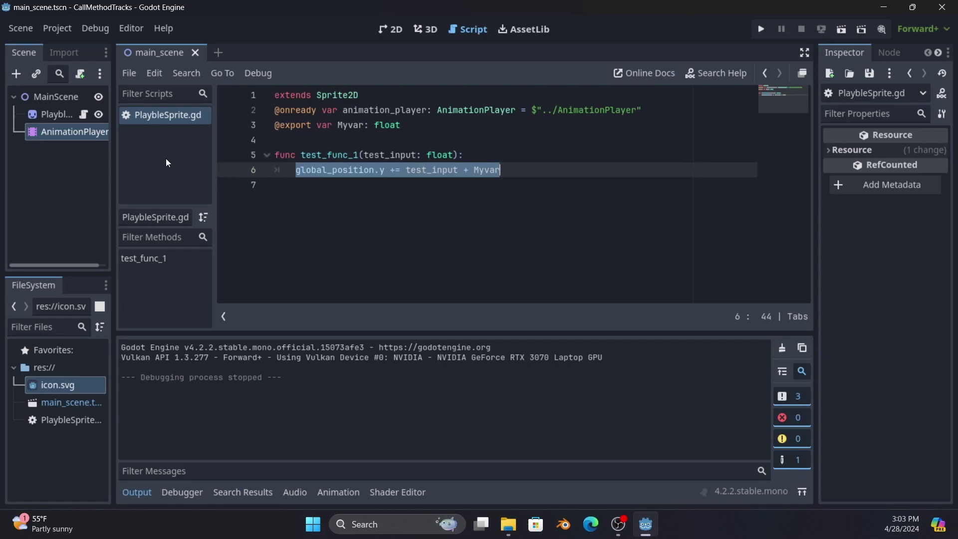
{"action": "left_click_drag", "start_coordinate": [401, 125], "coordinate": [274, 128]}
{"action": "left_click", "coordinate": [49, 131]}
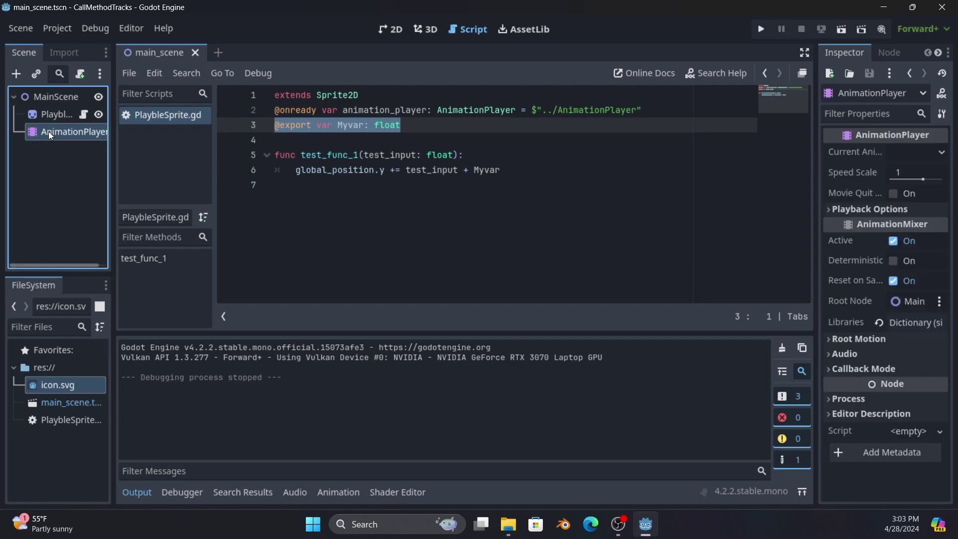
Add a Myvar property track with a key to DestroyAfterChange from PlaybleSprite's Inspector
{"action": "left_click", "coordinate": [391, 30]}
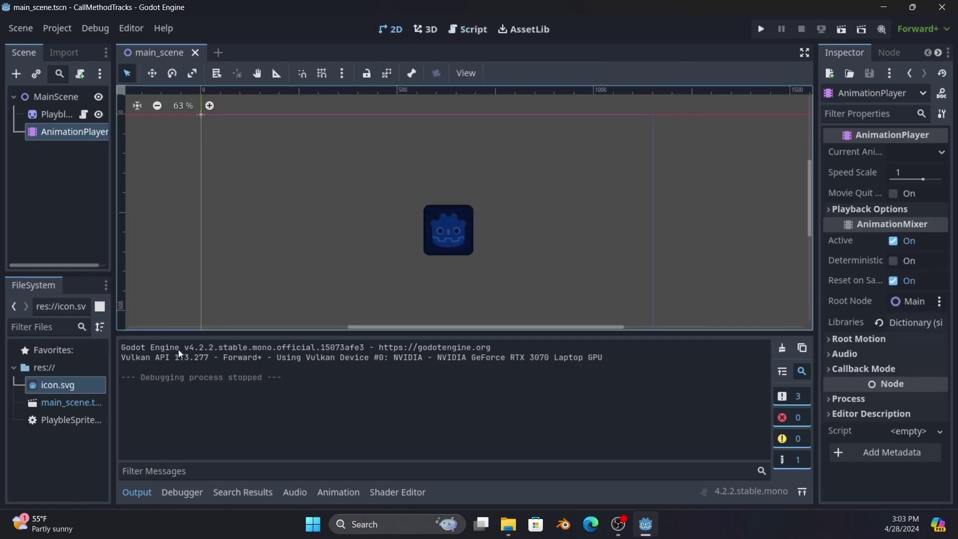
{"action": "left_click", "coordinate": [334, 491]}
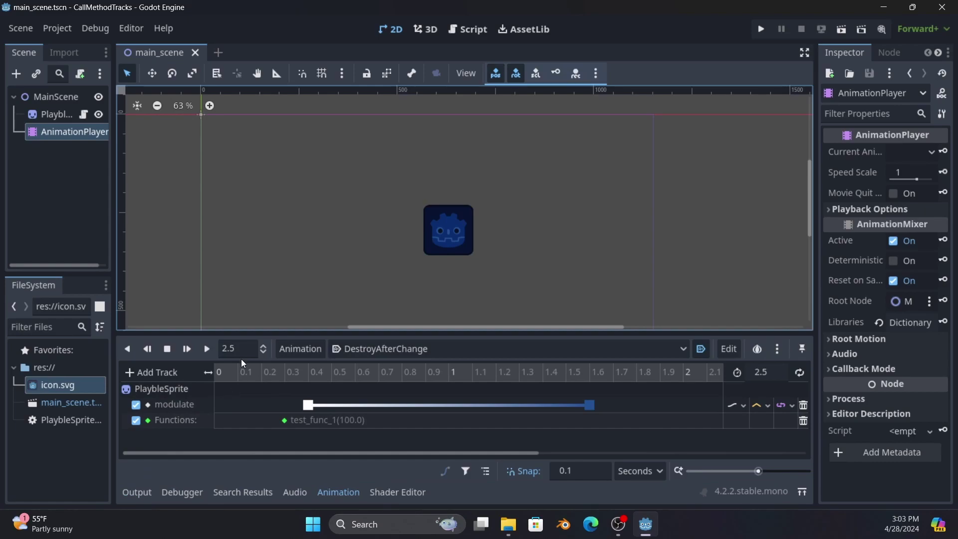
{"action": "left_click_drag", "start_coordinate": [255, 333], "coordinate": [261, 294]}
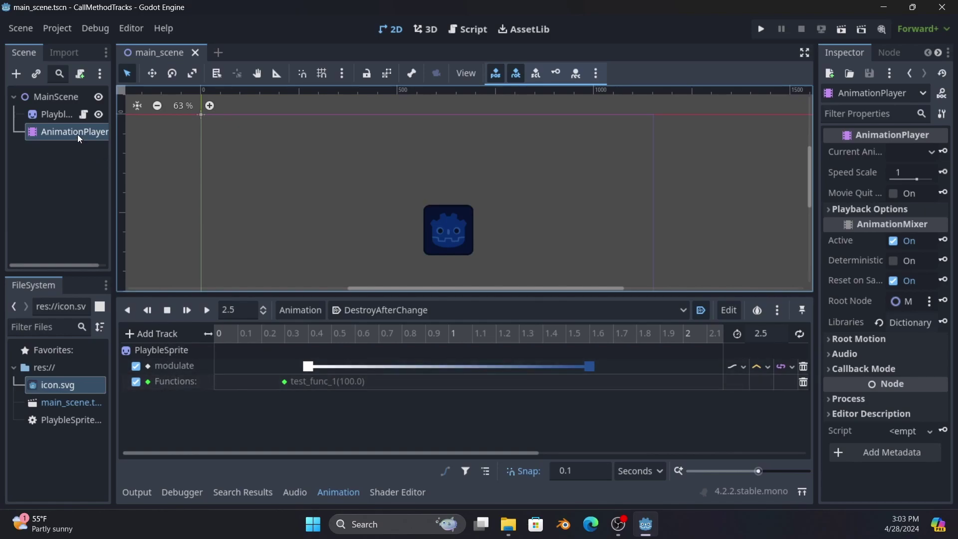
{"action": "left_click", "coordinate": [66, 115]}
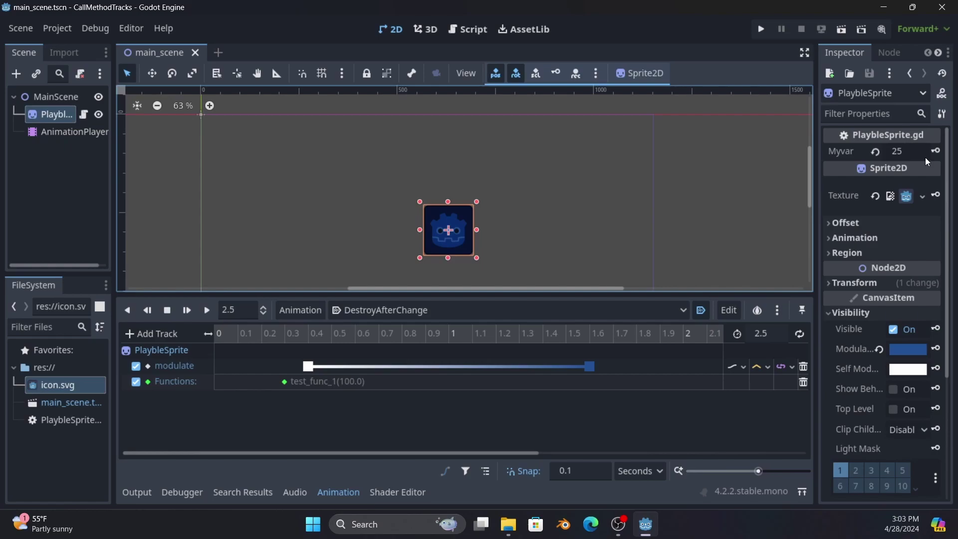
{"action": "left_click", "coordinate": [935, 153]}
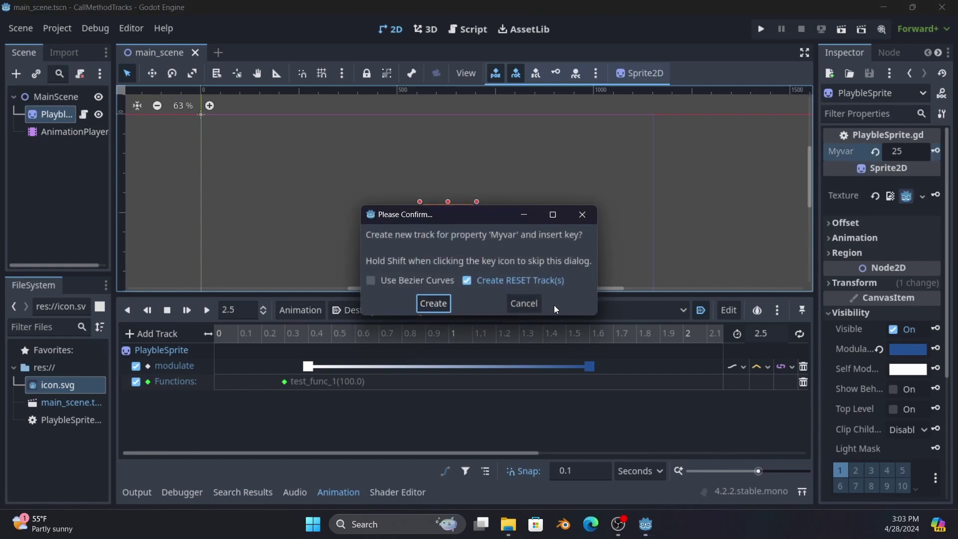
{"action": "left_click", "coordinate": [421, 305]}
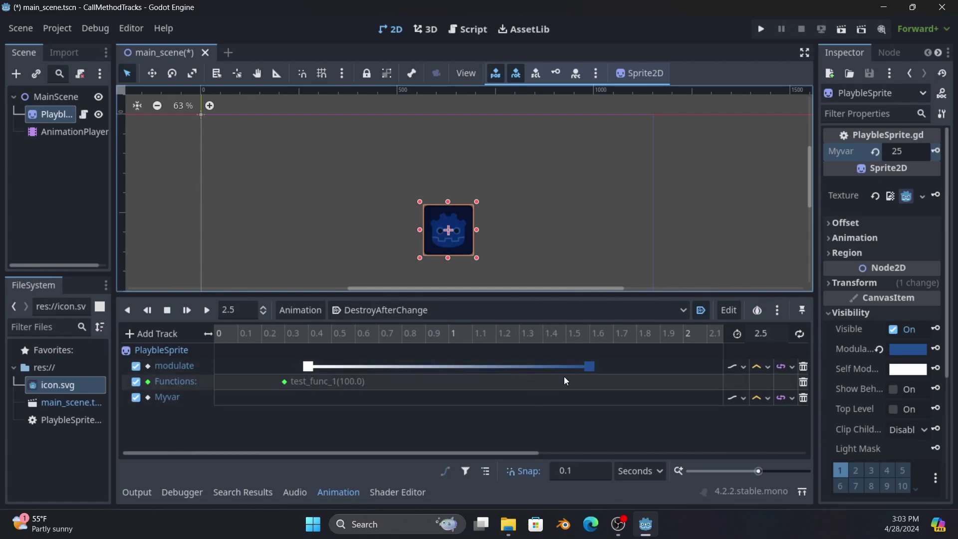
Zoom the timeline to about 0–3 s and move the Myvar key to 0.6 s
{"action": "scroll", "coordinate": [577, 388], "scroll_direction": "down", "scroll_amount": 5, "text": "ctrl"}
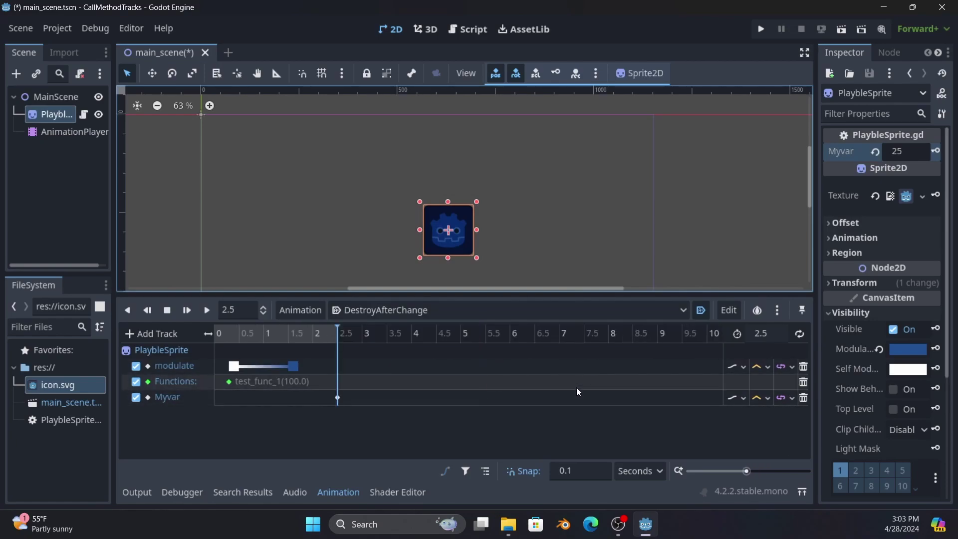
{"action": "scroll", "coordinate": [576, 387], "scroll_direction": "up", "scroll_amount": 3, "text": "ctrl"}
{"action": "scroll", "coordinate": [576, 391], "scroll_direction": "up", "scroll_amount": 2, "text": "ctrl"}
{"action": "scroll", "coordinate": [576, 391], "scroll_direction": "down", "scroll_amount": 2, "text": "ctrl"}
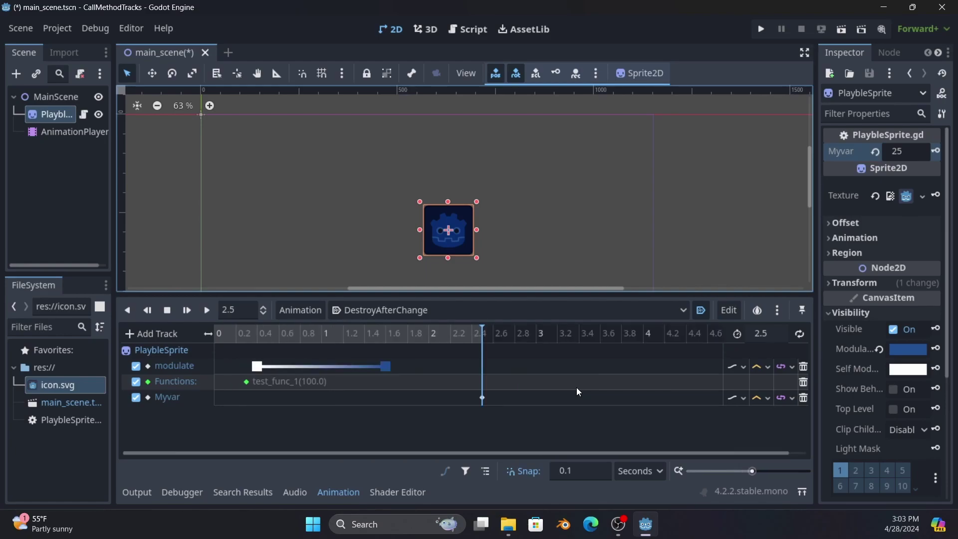
{"action": "left_click", "coordinate": [750, 472]}
{"action": "left_click_drag", "start_coordinate": [752, 472], "coordinate": [755, 472]}
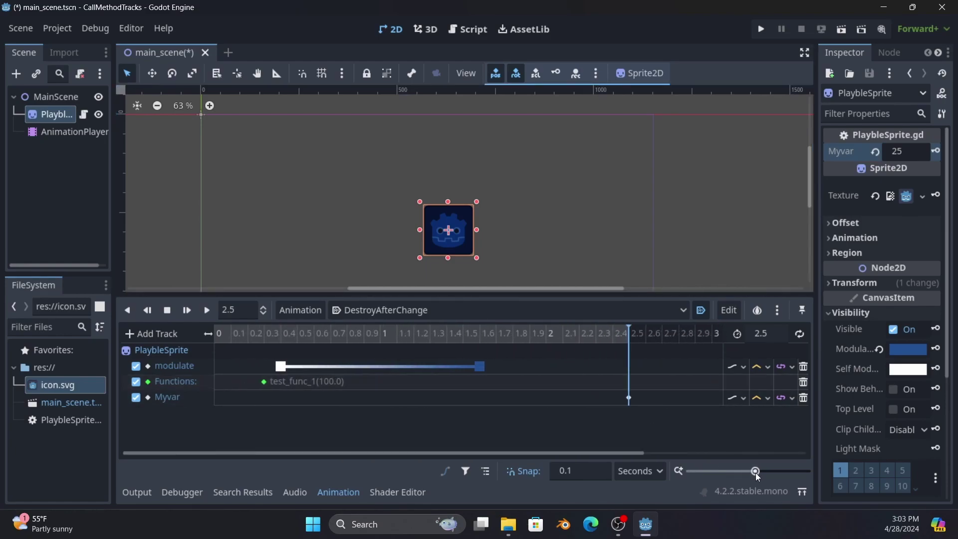
{"action": "left_click", "coordinate": [629, 397]}
{"action": "left_click_drag", "start_coordinate": [630, 400], "coordinate": [306, 397]}
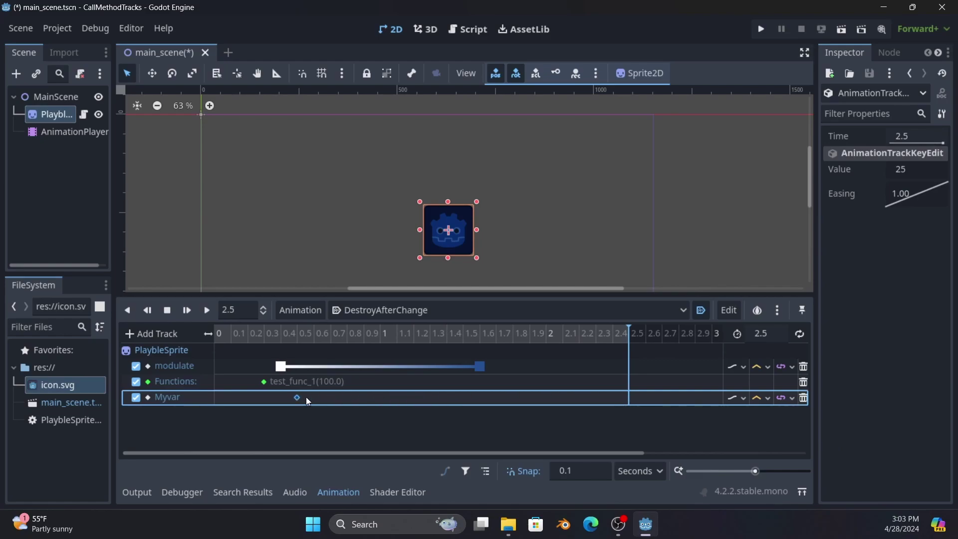
{"action": "left_click_drag", "start_coordinate": [235, 396], "coordinate": [314, 397]}
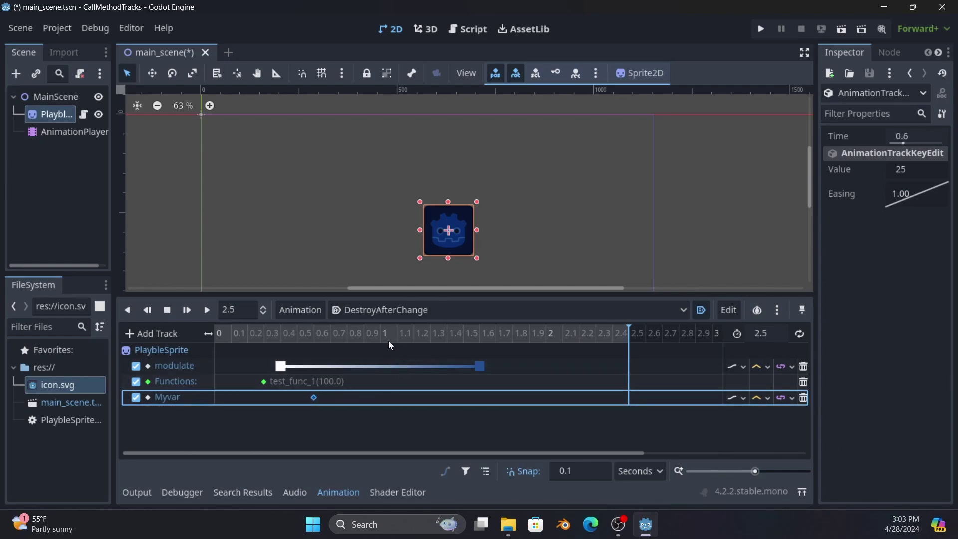
{"action": "left_click", "coordinate": [364, 334]}
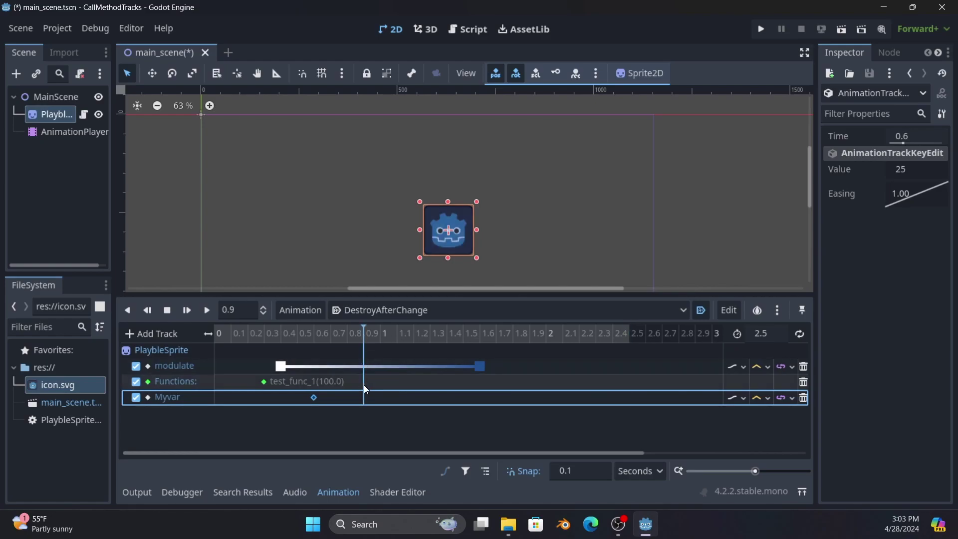
Insert a second test_func_1 key at 0.9 s and reveal its argument value of 0
{"action": "right_click", "coordinate": [364, 385]}
{"action": "left_click", "coordinate": [372, 391]}
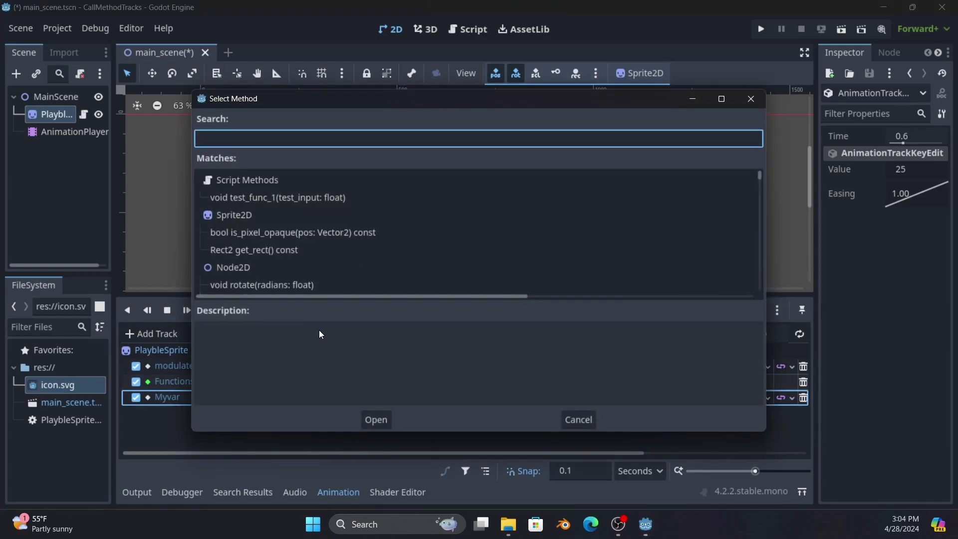
{"action": "double_click", "coordinate": [244, 198]}
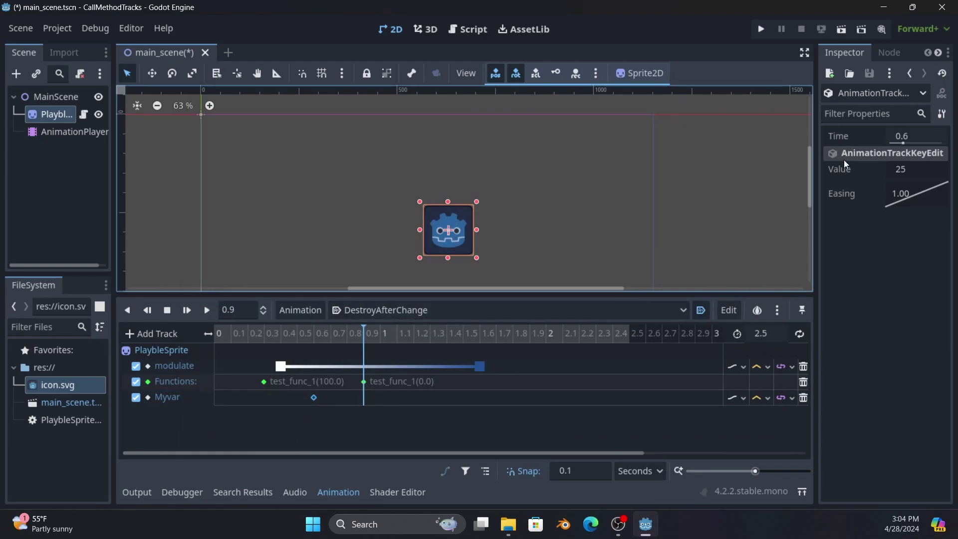
{"action": "left_click", "coordinate": [365, 381]}
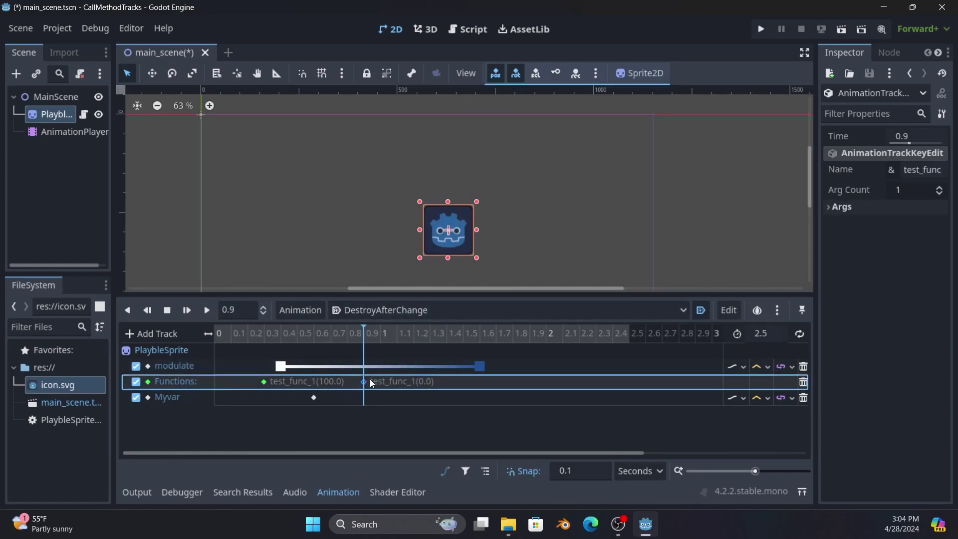
{"action": "left_click", "coordinate": [827, 210]}
{"action": "left_click", "coordinate": [836, 222]}
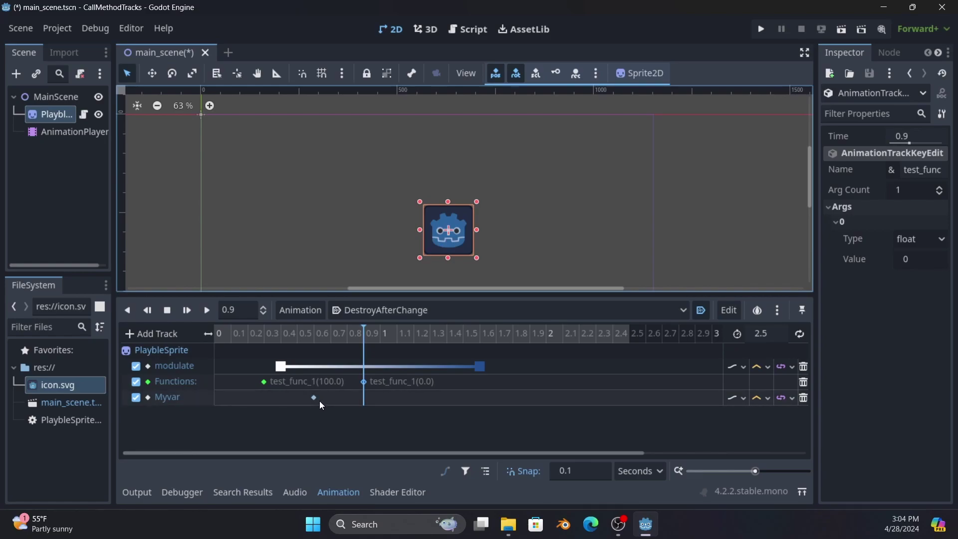
{"action": "mouse_move", "coordinate": [320, 401]}
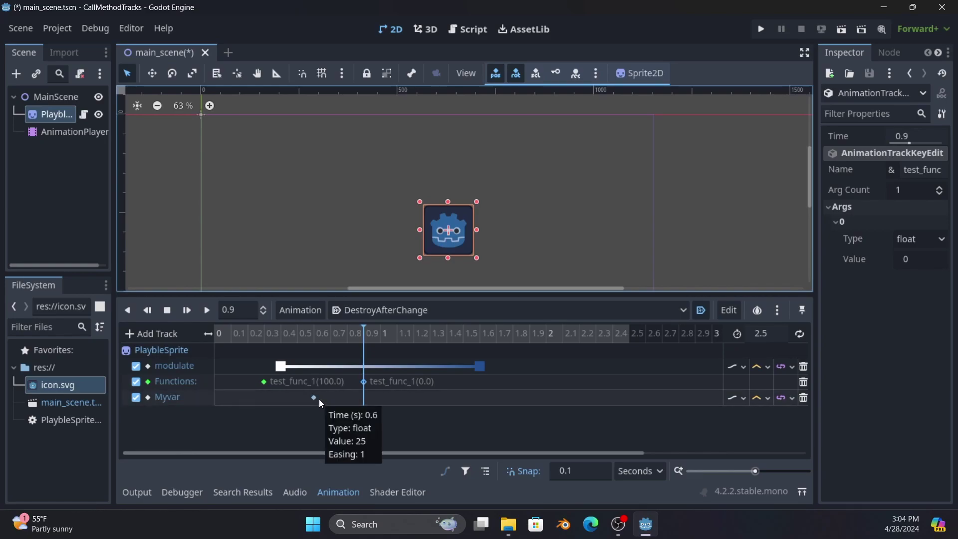
Run the project, close the game window, and reselect AnimationPlayer to show its tracks
{"action": "left_click", "coordinate": [761, 29]}
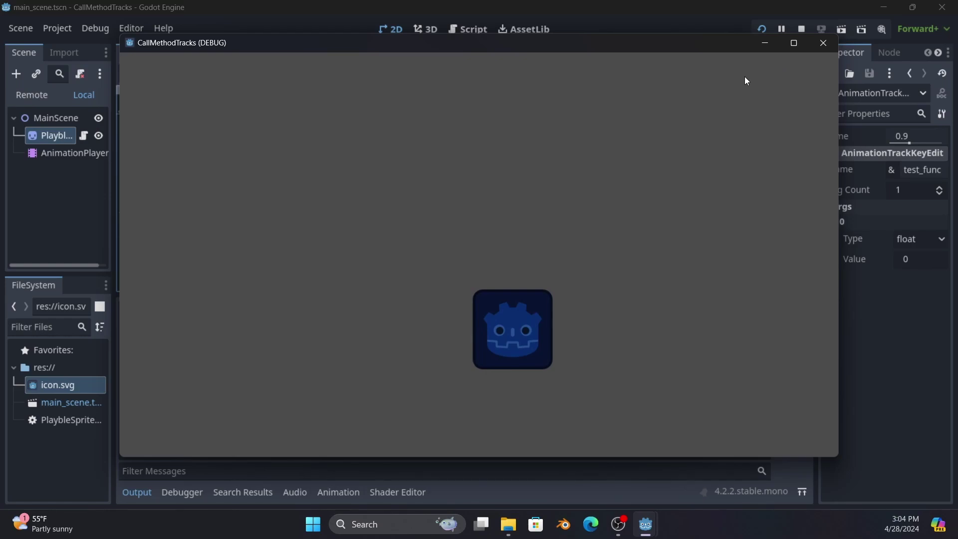
{"action": "left_click", "coordinate": [825, 46]}
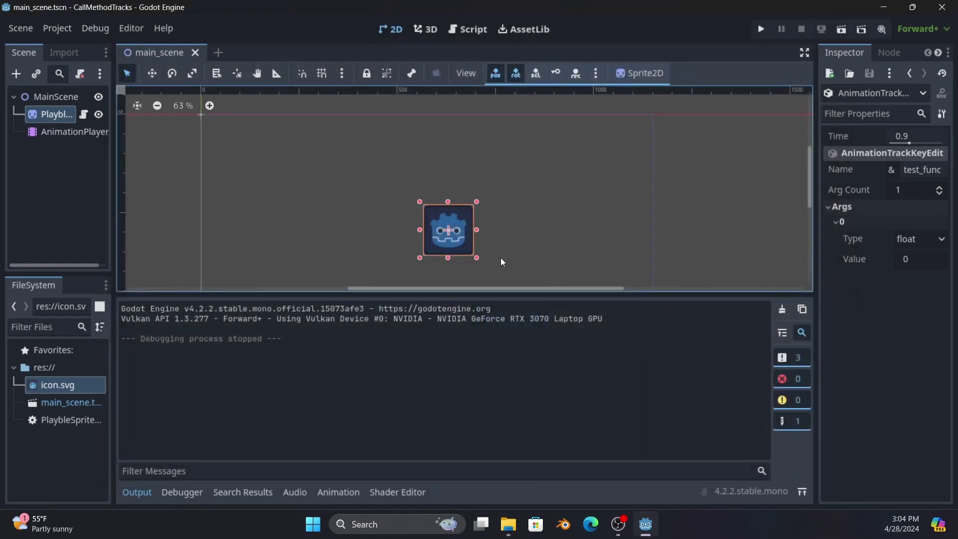
{"action": "left_click", "coordinate": [93, 132]}
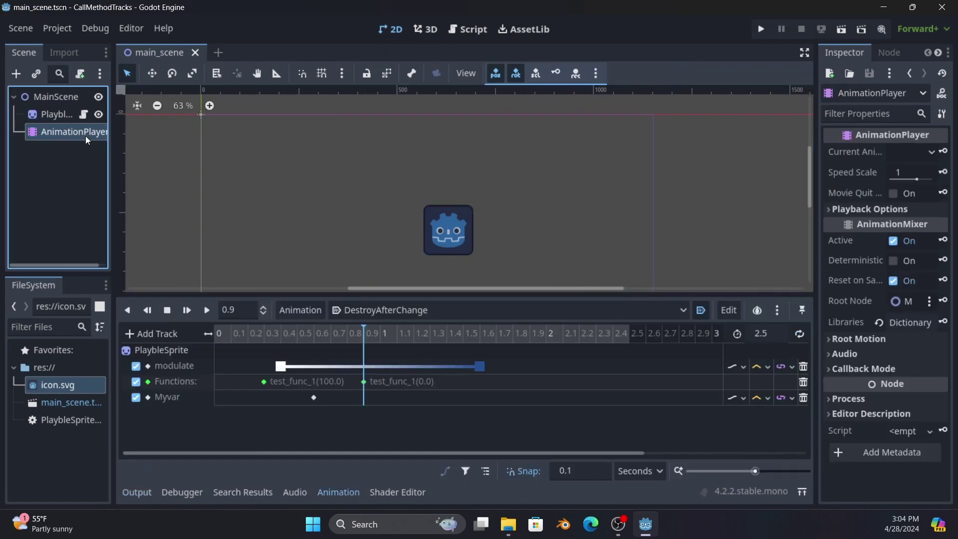
Insert a Myvar key at 0 s with value 0, save the scene, and run the project
{"action": "left_click", "coordinate": [211, 399]}
{"action": "left_click", "coordinate": [220, 399]}
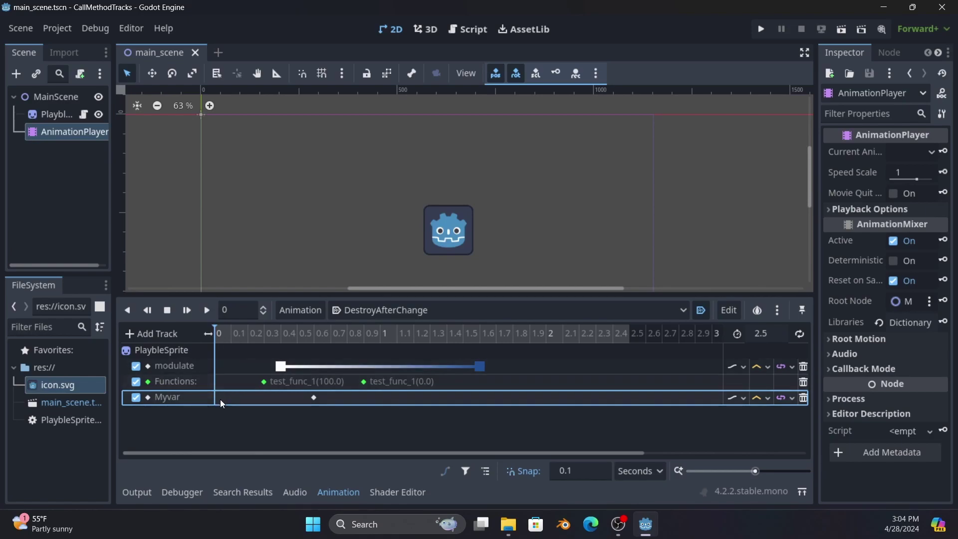
{"action": "right_click", "coordinate": [215, 397]}
{"action": "left_click", "coordinate": [229, 405]}
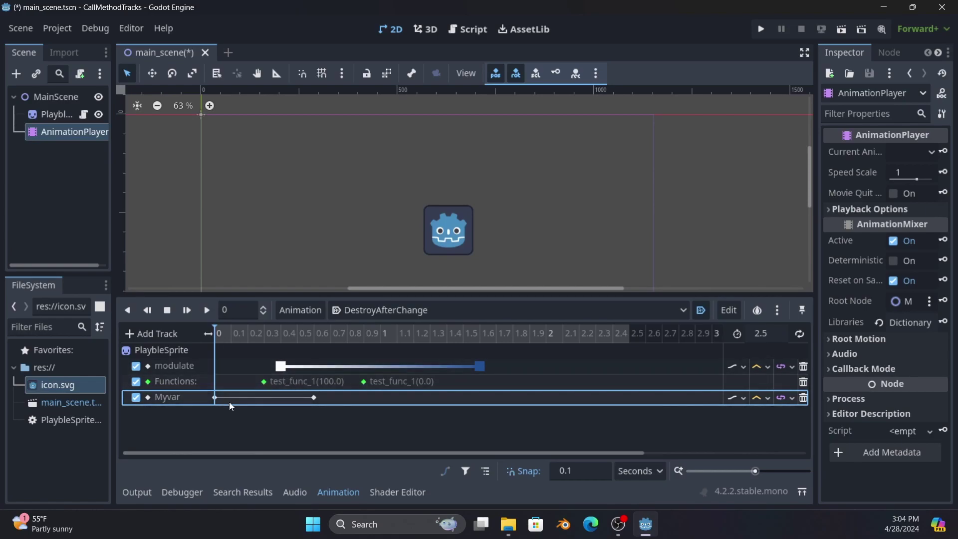
{"action": "left_click", "coordinate": [214, 398]}
{"action": "left_click", "coordinate": [903, 169]}
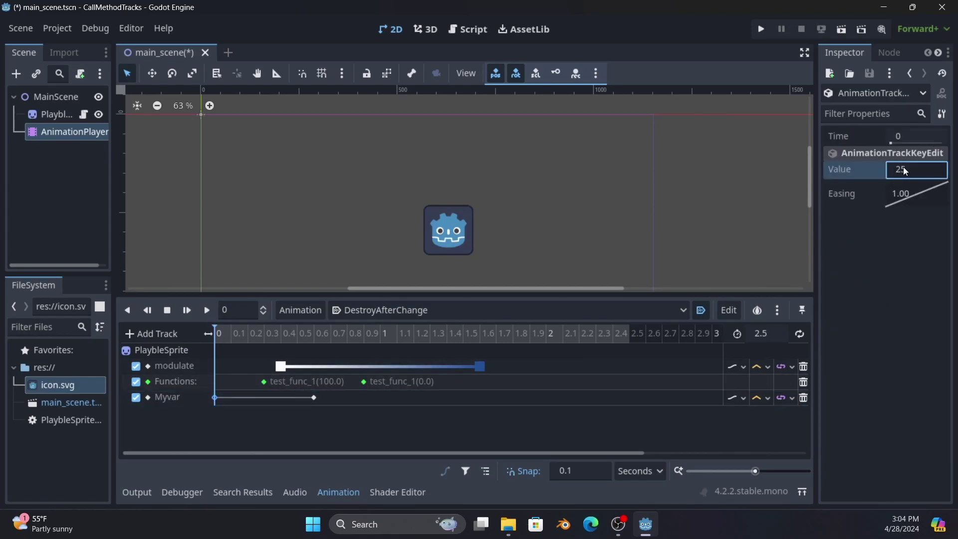
{"action": "type", "text": "0"}
{"action": "key", "text": "ctrl+s"}
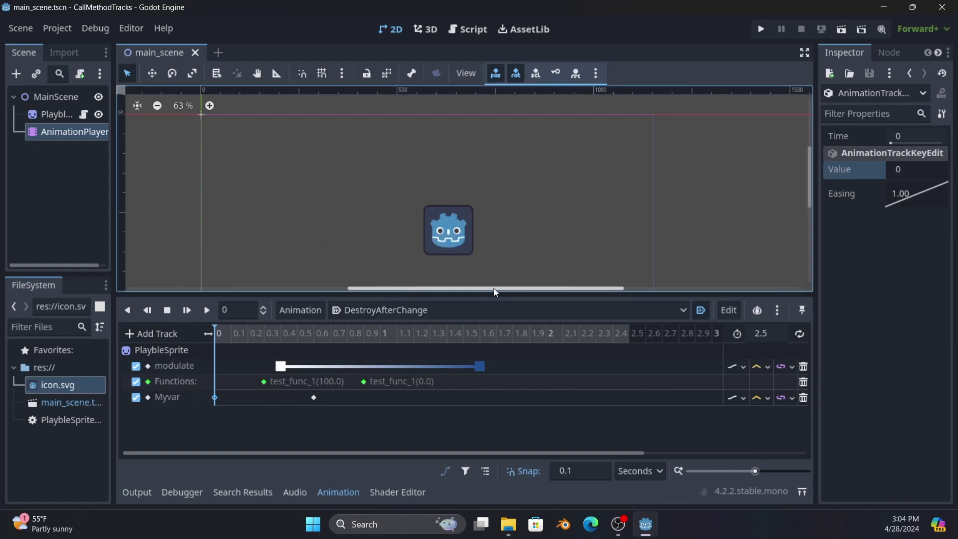
{"action": "left_click", "coordinate": [761, 29]}
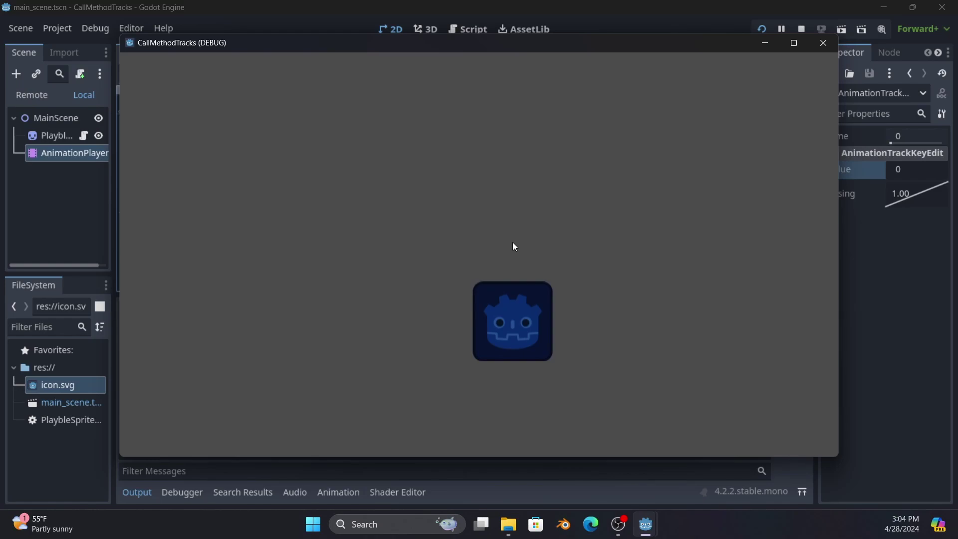
Close the CallMethodTracks game window to stop debugging
{"action": "left_click", "coordinate": [824, 44]}
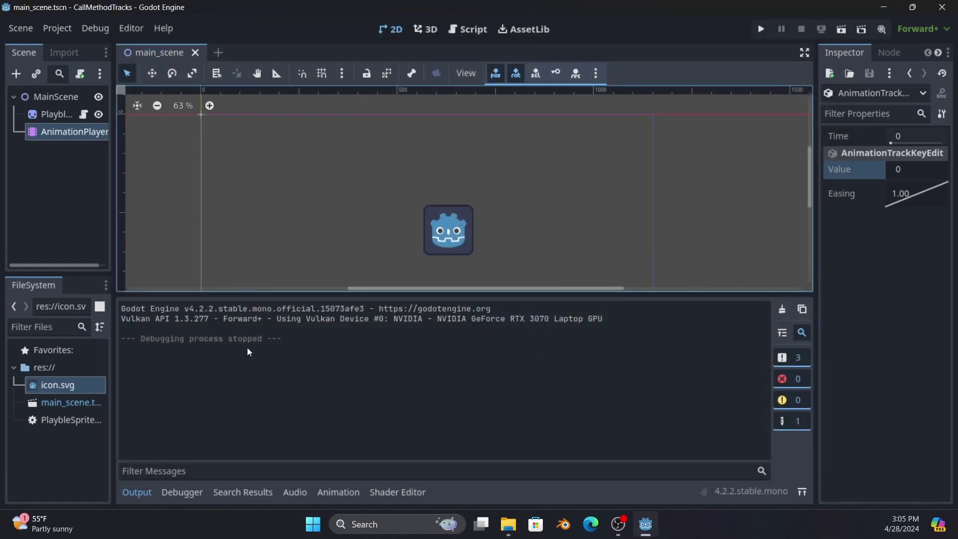
Bring up the animation tracks editor and glance at the available track types
{"action": "left_click", "coordinate": [338, 492]}
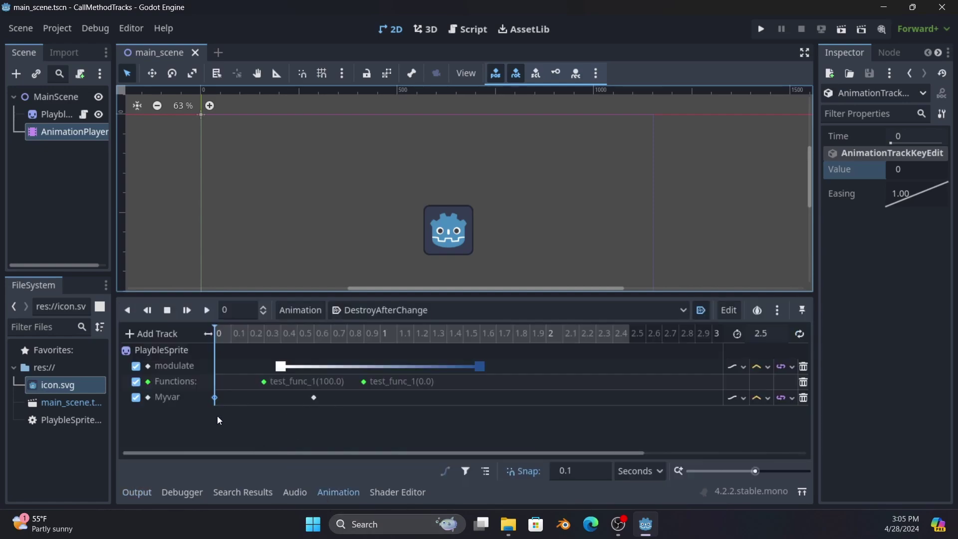
{"action": "left_click", "coordinate": [164, 334]}
{"action": "left_click", "coordinate": [163, 334]}
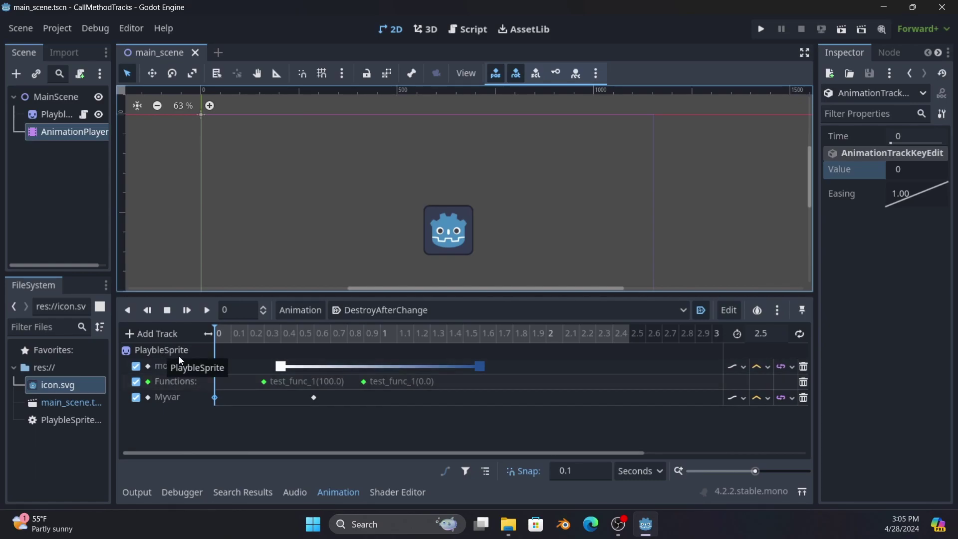
Insert a queue_free() call key at 2.5 s on the Functions track
{"action": "left_click", "coordinate": [628, 332]}
{"action": "right_click", "coordinate": [632, 389]}
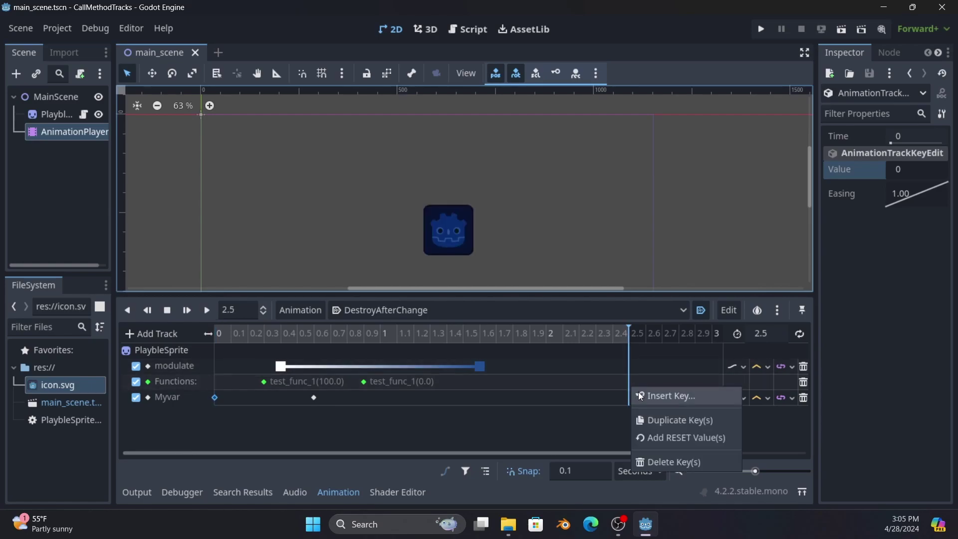
{"action": "left_click", "coordinate": [640, 395]}
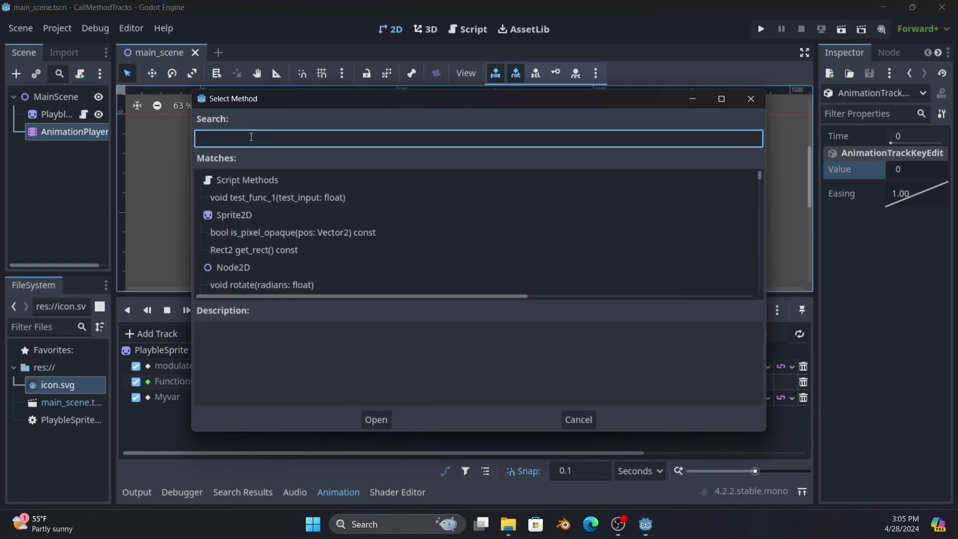
{"action": "type", "text": "Queue"}
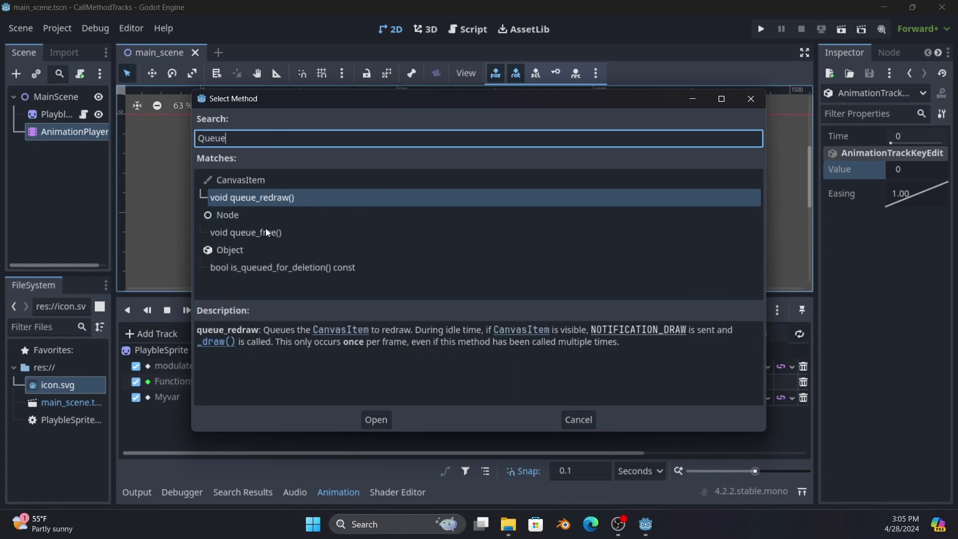
{"action": "double_click", "coordinate": [265, 232]}
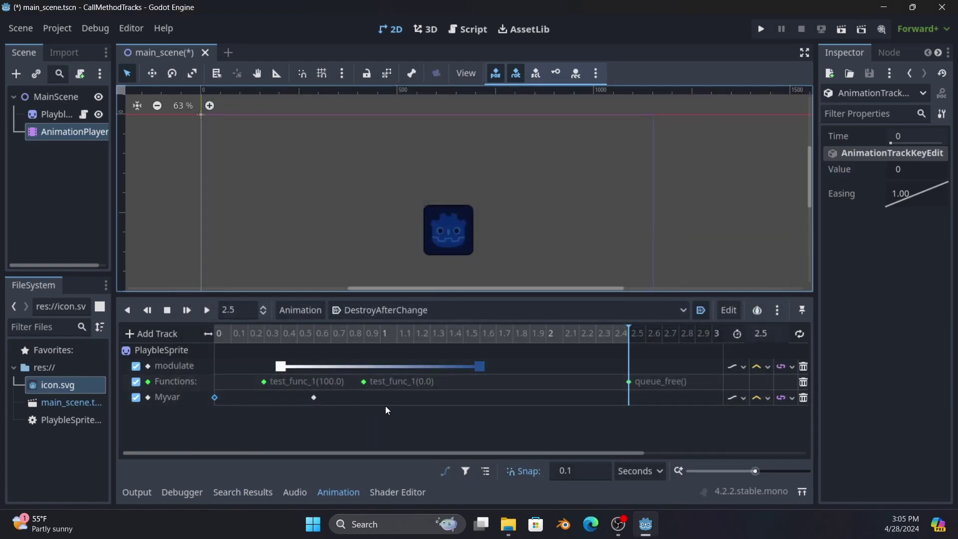
Run the project, confirm the sprite vanishes when the animation ends, then close the game window
{"action": "left_click", "coordinate": [761, 29]}
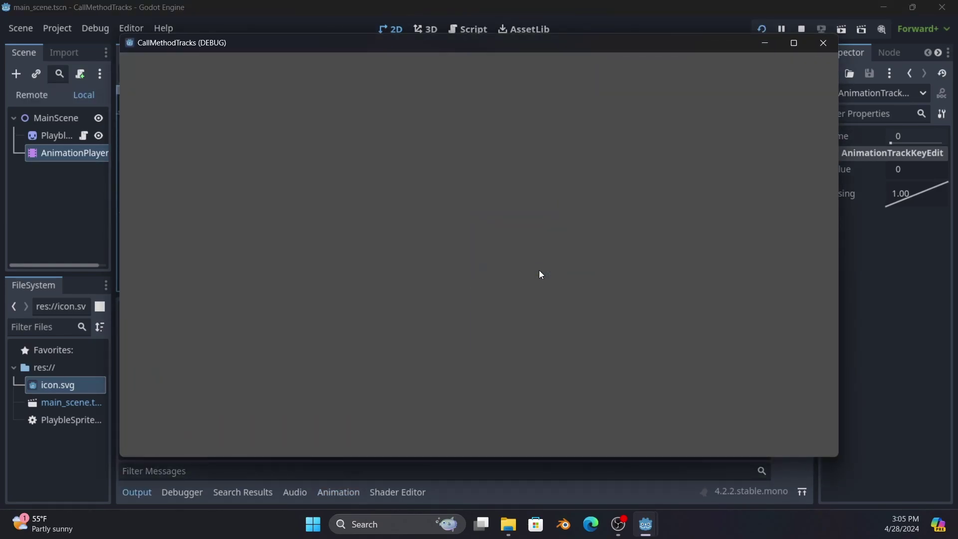
{"action": "left_click", "coordinate": [820, 44]}
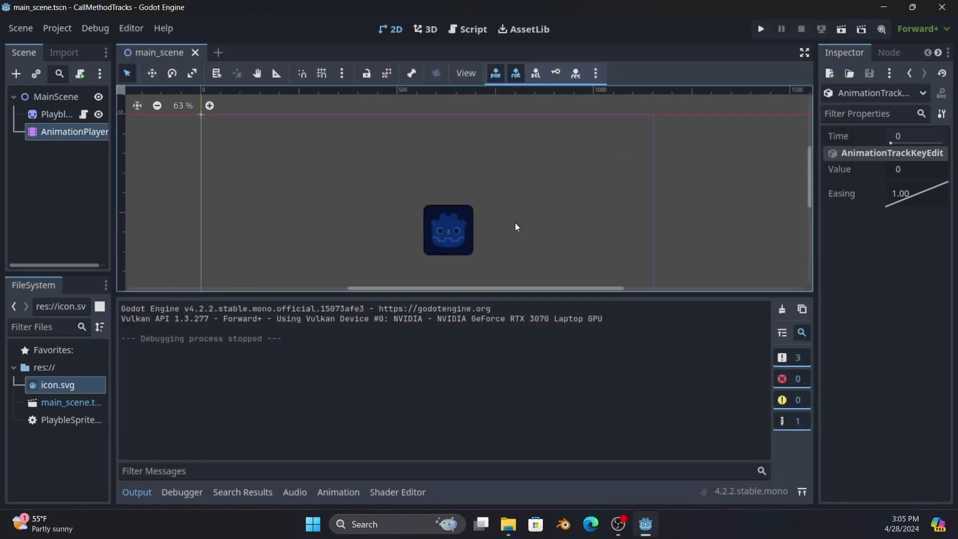